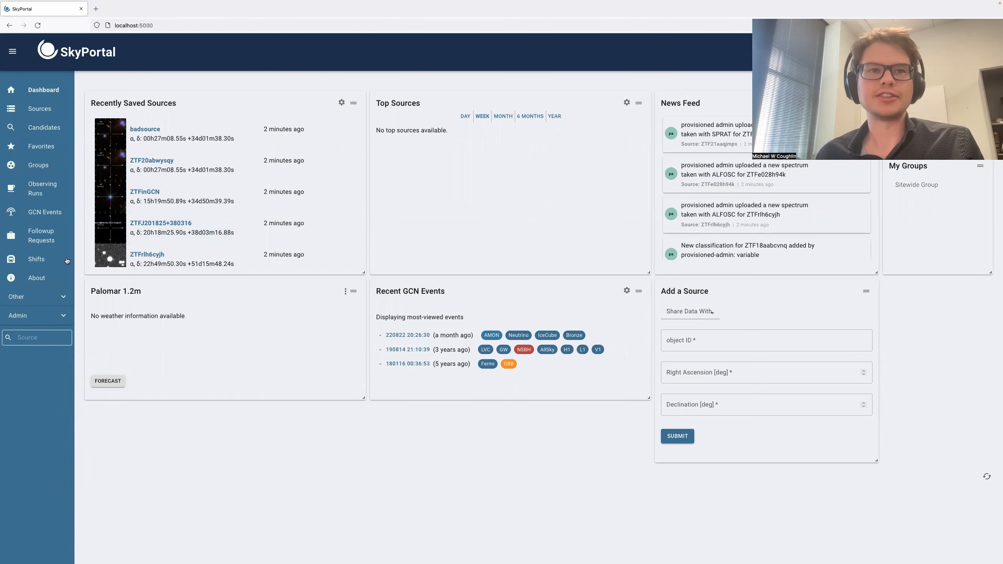
# Open the Shifts page and name a new shift Shift Today
pyautogui.click(49, 258)
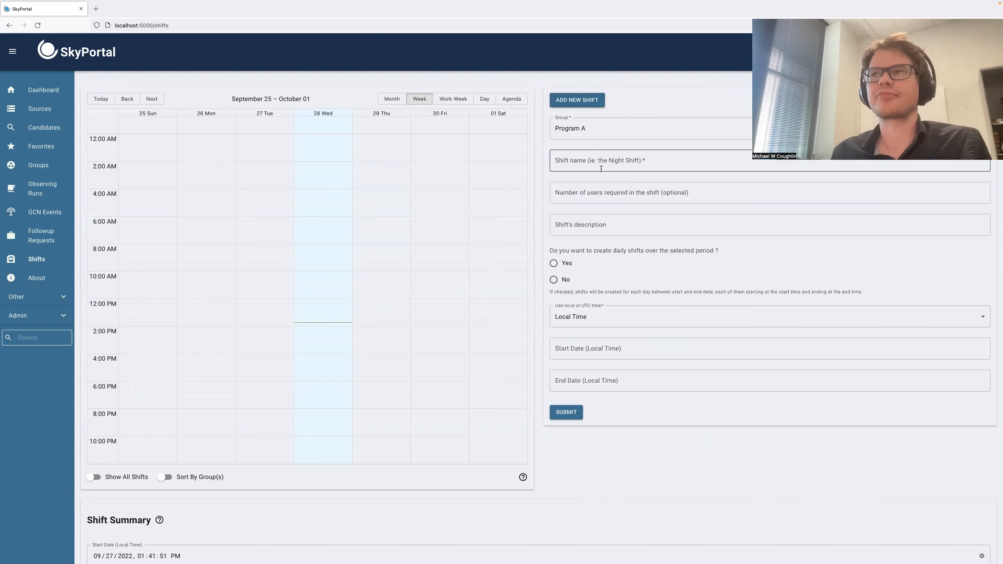
pyautogui.click(622, 162)
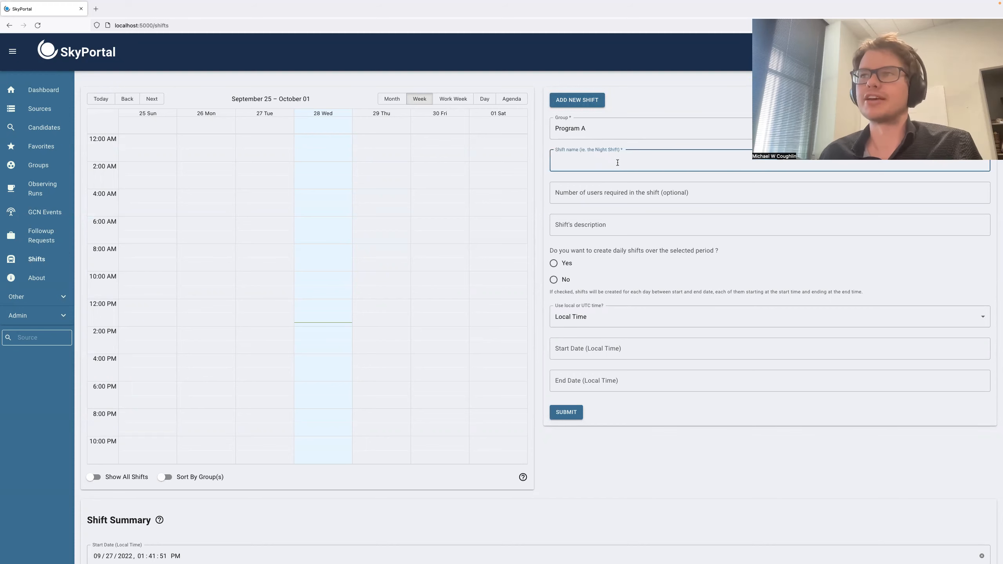
pyautogui.write('Shift Today')
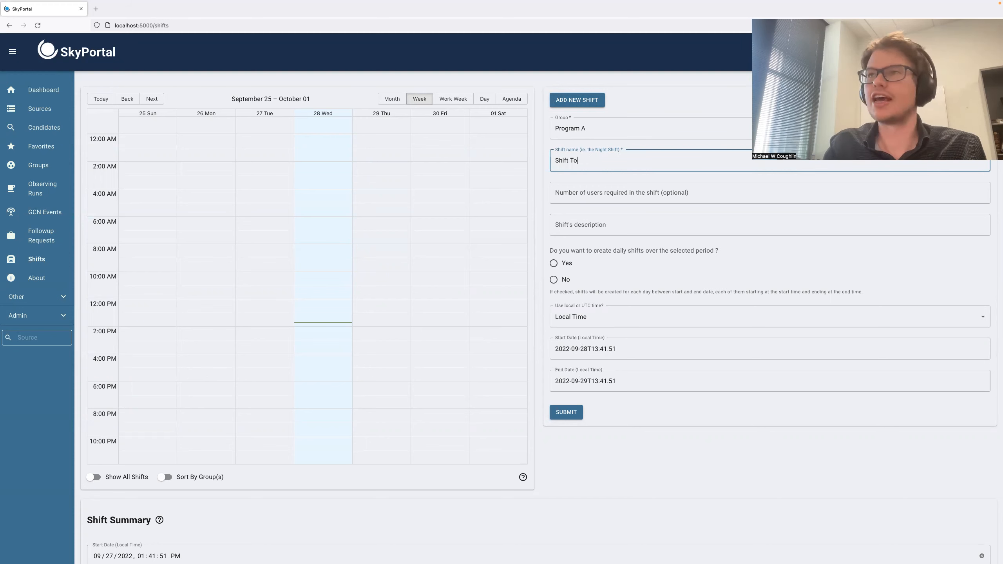
# Set the shift to require 3 users and give it the description Today's shift
pyautogui.click(625, 198)
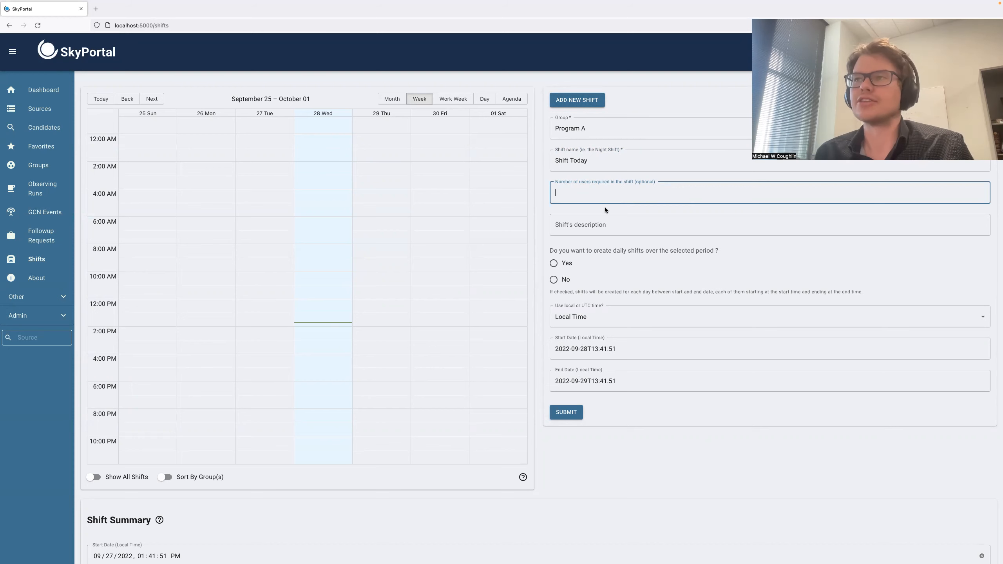
pyautogui.write('3')
pyautogui.click(594, 223)
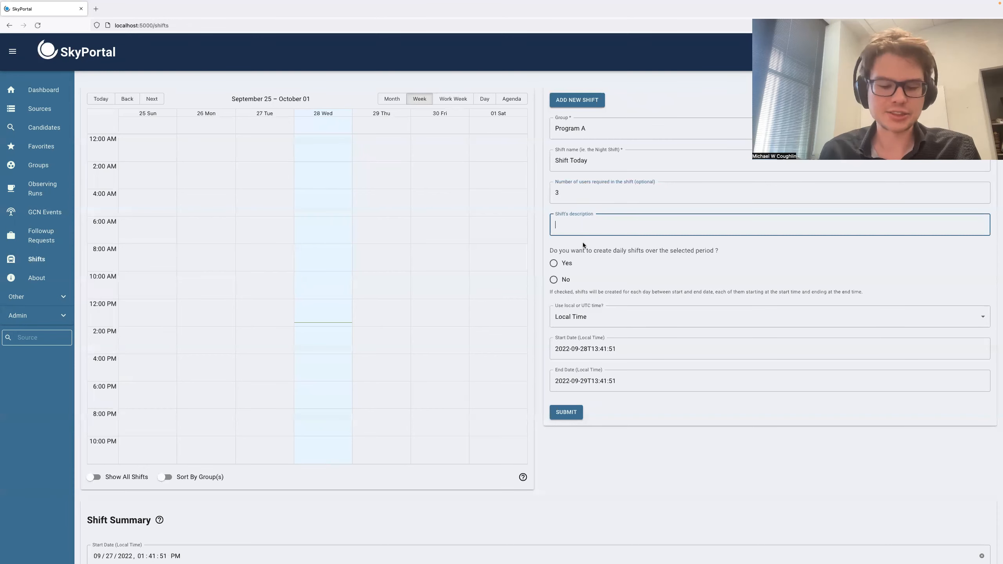
pyautogui.write("Today's shift")
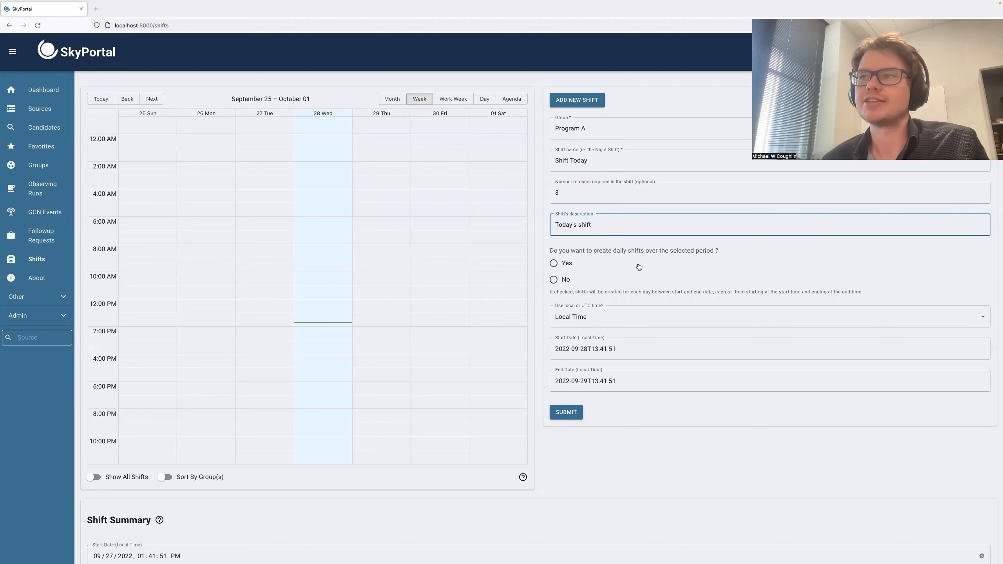
# Choose a single non-daily shift, set its end date to 2022-09-28T15:41:51, and submit it
pyautogui.click(554, 280)
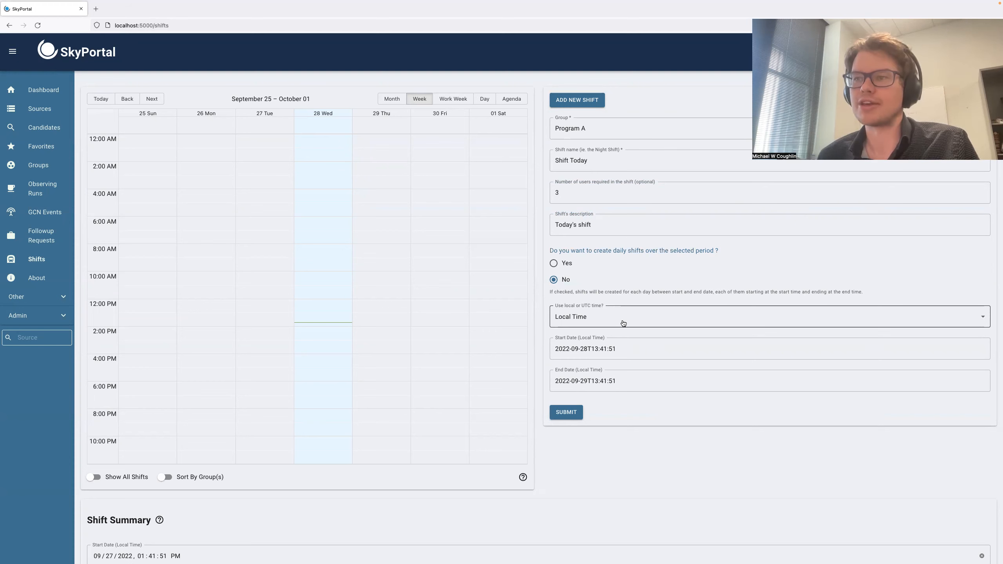
pyautogui.click(587, 382)
pyautogui.press('BackSpace')
pyautogui.write('8T15')
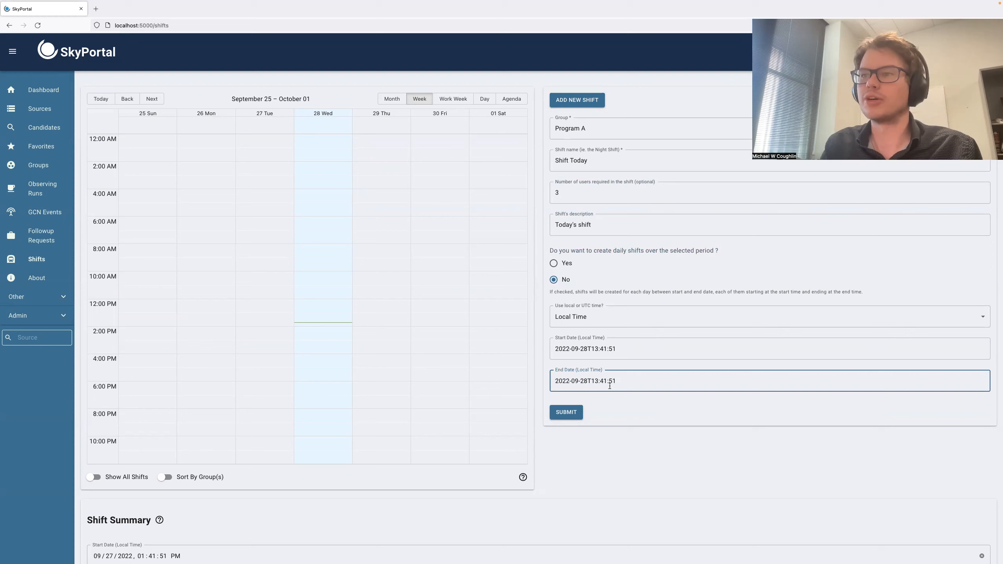
pyautogui.click(567, 413)
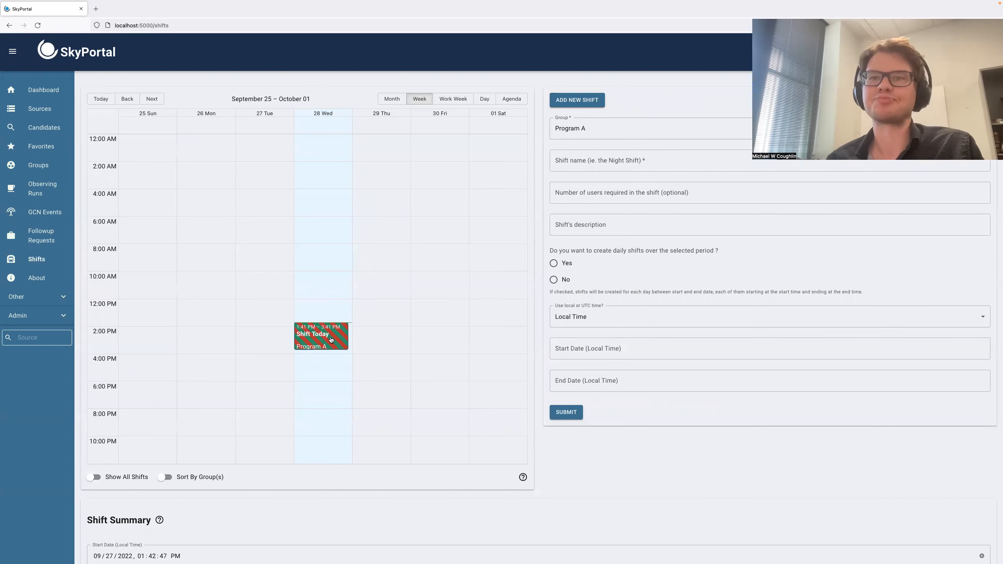
# Name a second new shift Shift Later Today
pyautogui.click(577, 161)
pyautogui.write('Shit')
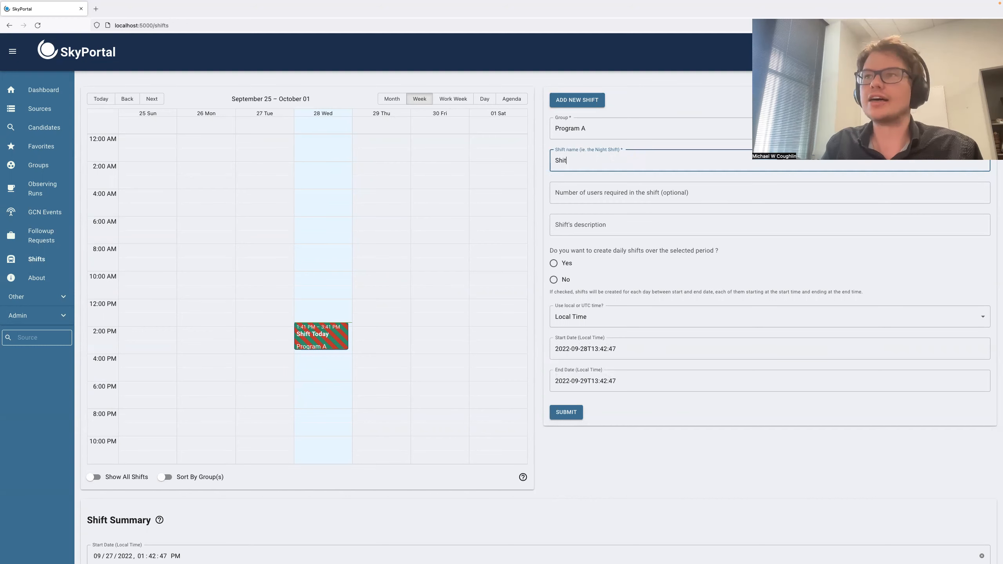
pyautogui.write('ft')
pyautogui.write(' Today')
pyautogui.press('BackSpace')
pyautogui.press('BackSpace')
pyautogui.press('BackSpace')
pyautogui.press('BackSpace')
pyautogui.press('BackSpace')
pyautogui.write('Later Today')
# Set the second shift to require 2 users with the description Shift later
pyautogui.click(592, 193)
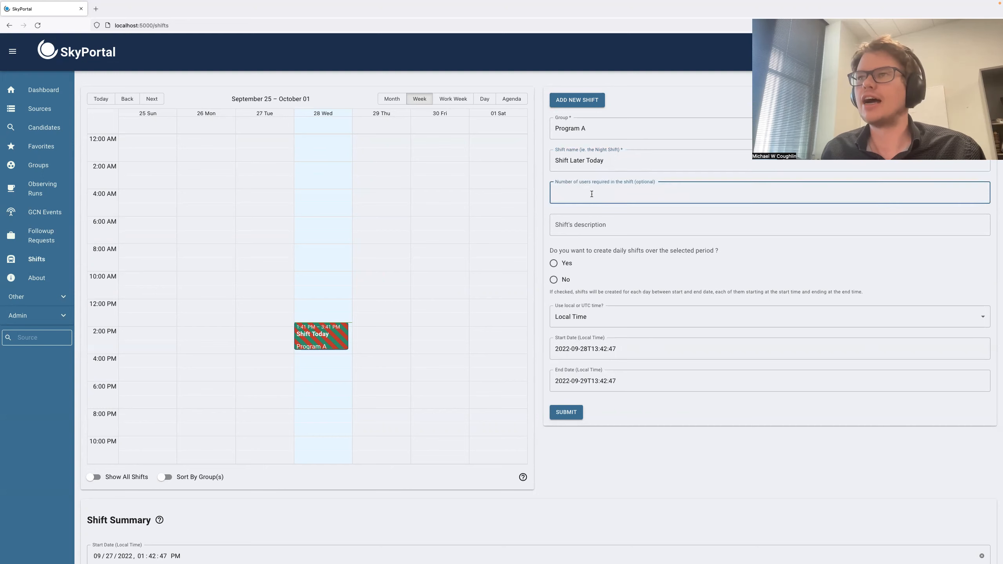
pyautogui.write('2')
pyautogui.click(588, 226)
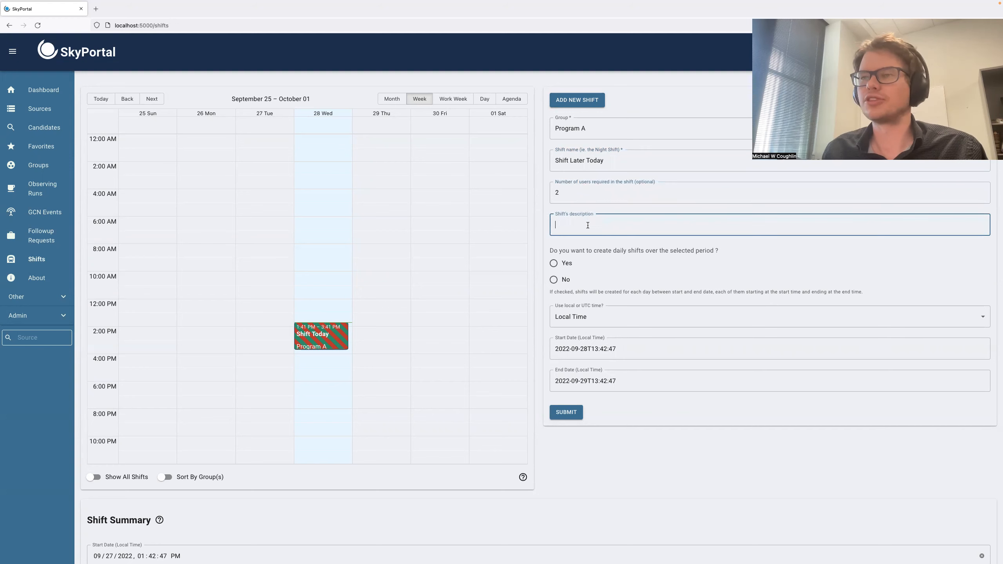
pyautogui.write('Shift l')
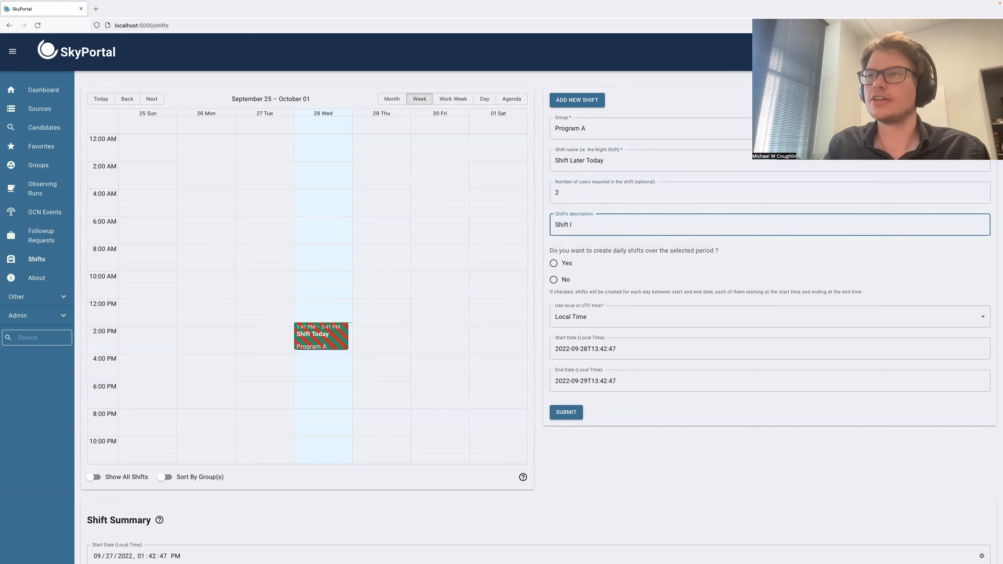
pyautogui.write('ater')
# Choose a non-daily shift in UTC time and set its start date to 2022-09-28T20:42:47
pyautogui.click(554, 280)
pyautogui.click(583, 319)
pyautogui.click(586, 350)
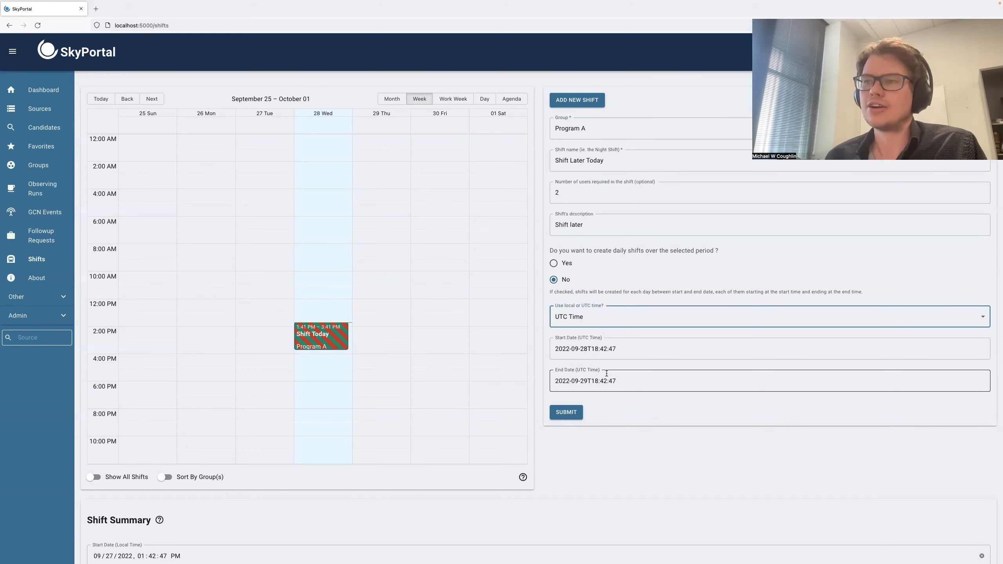
pyautogui.click(597, 348)
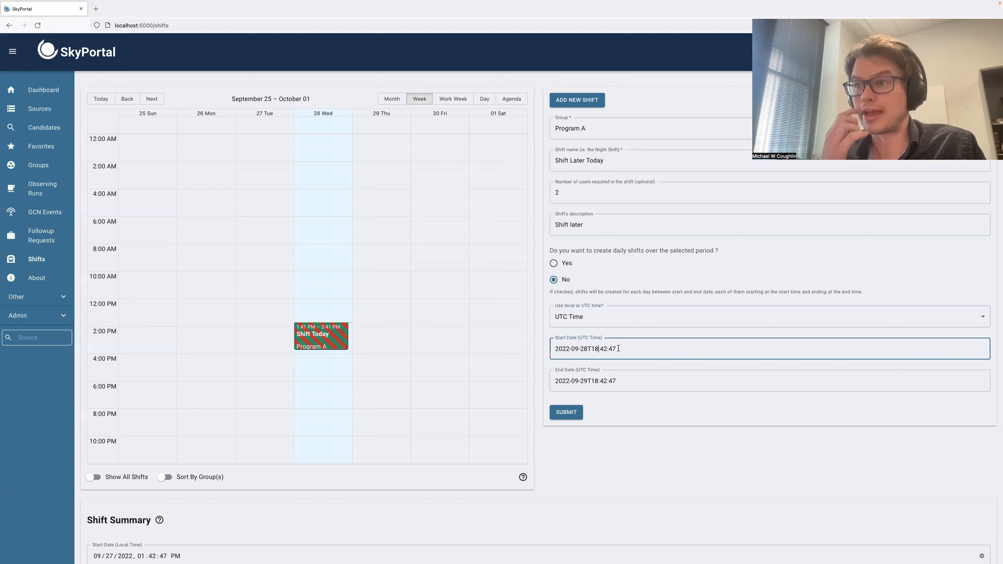
pyautogui.press('BackSpace')
pyautogui.press('BackSpace')
pyautogui.write('20')
# Set the end date to 2022-09-28T23:42:47 and submit the second shift
pyautogui.click(588, 380)
pyautogui.press('BackSpace')
pyautogui.write('8')
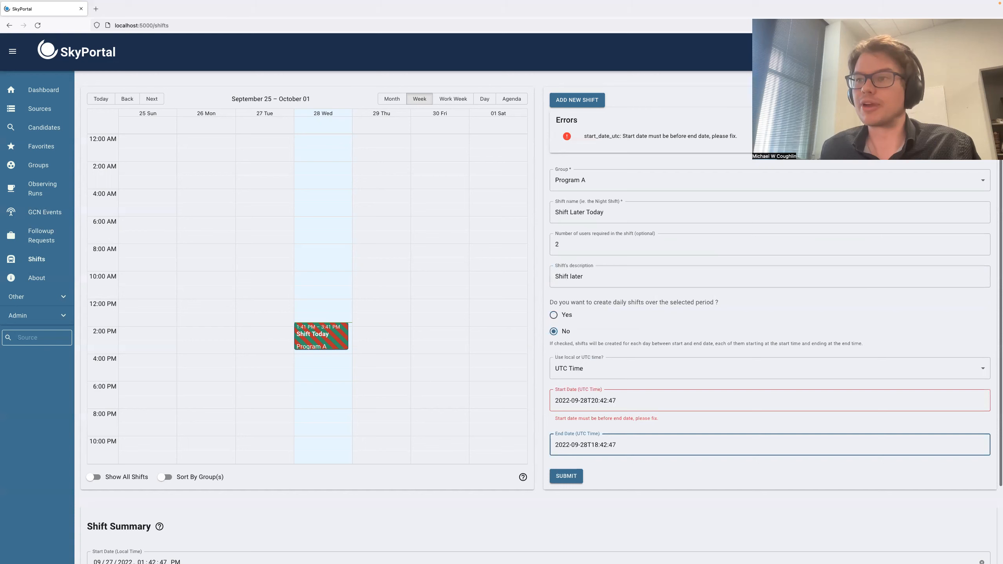
pyautogui.click(599, 444)
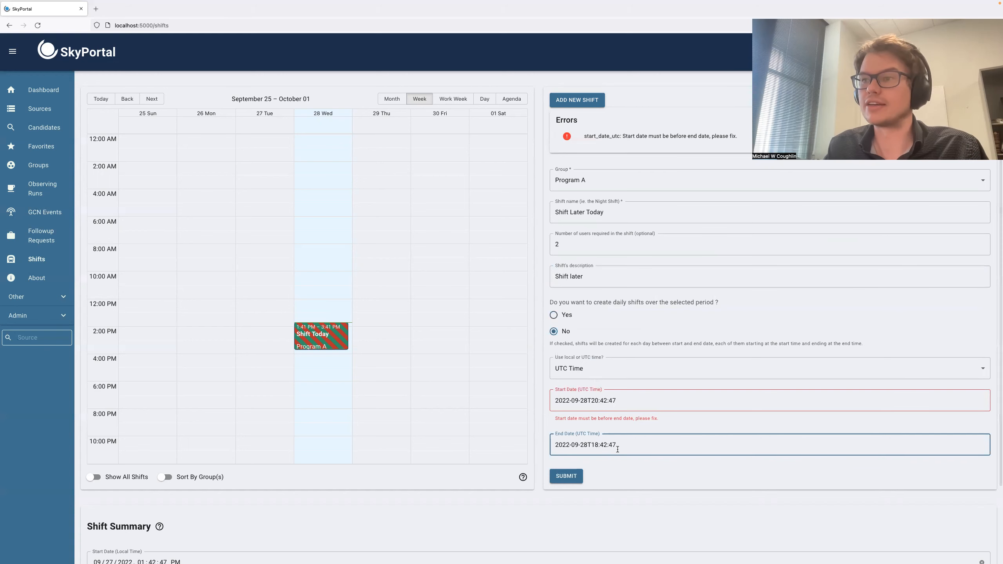
pyautogui.press('BackSpace')
pyautogui.press('BackSpace')
pyautogui.write('23')
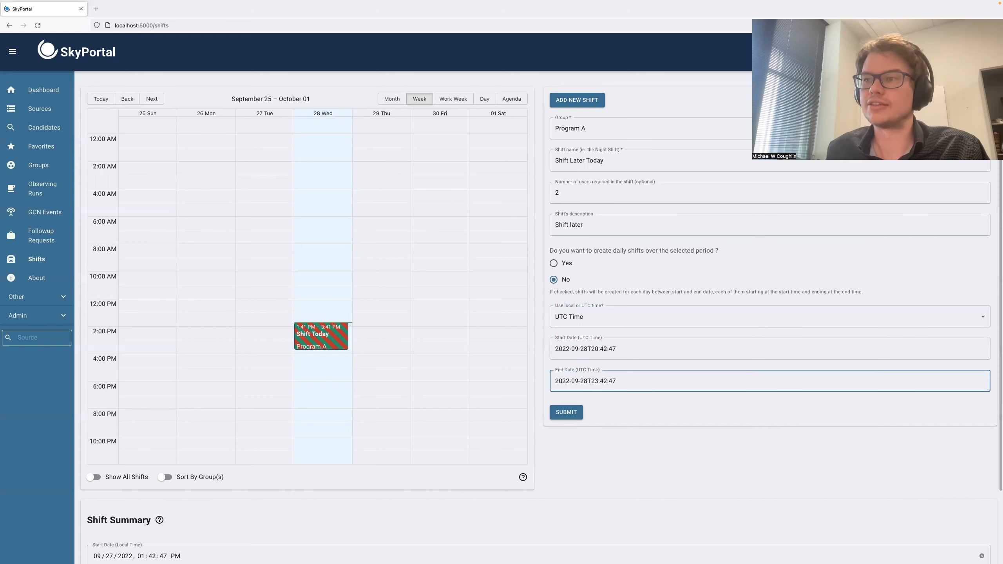
pyautogui.click(569, 413)
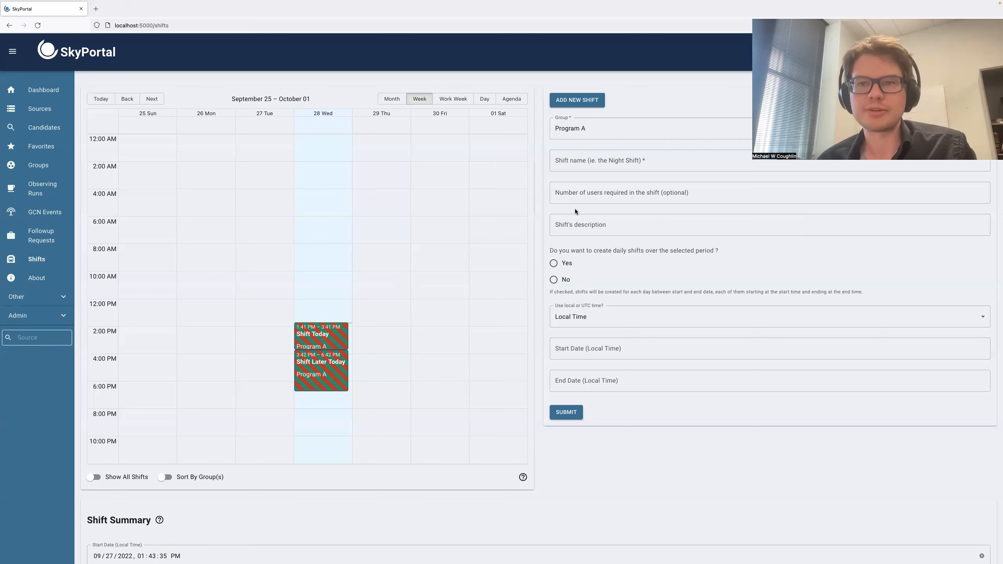
# Name a third new shift Next Week's Shift
pyautogui.click(590, 160)
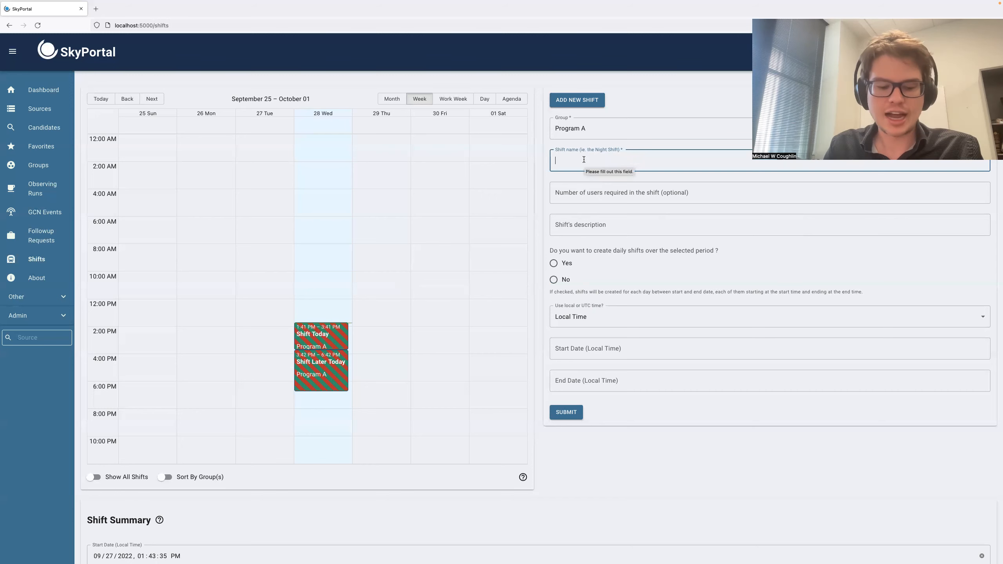
pyautogui.write("Next Week's Shift")
# Set the third shift to require 3 users with the description next week
pyautogui.click(588, 195)
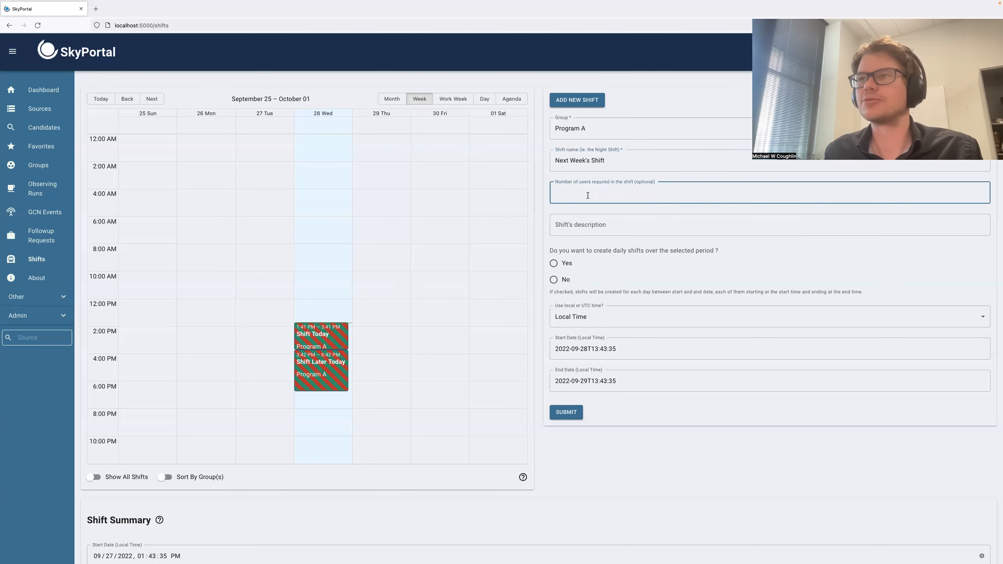
pyautogui.write('3')
pyautogui.click(575, 225)
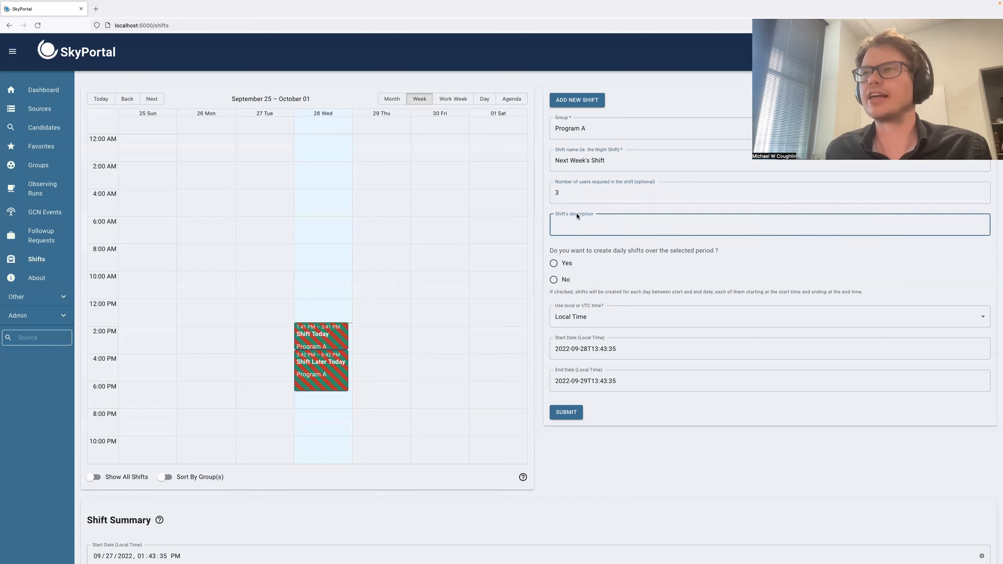
pyautogui.write('ne')
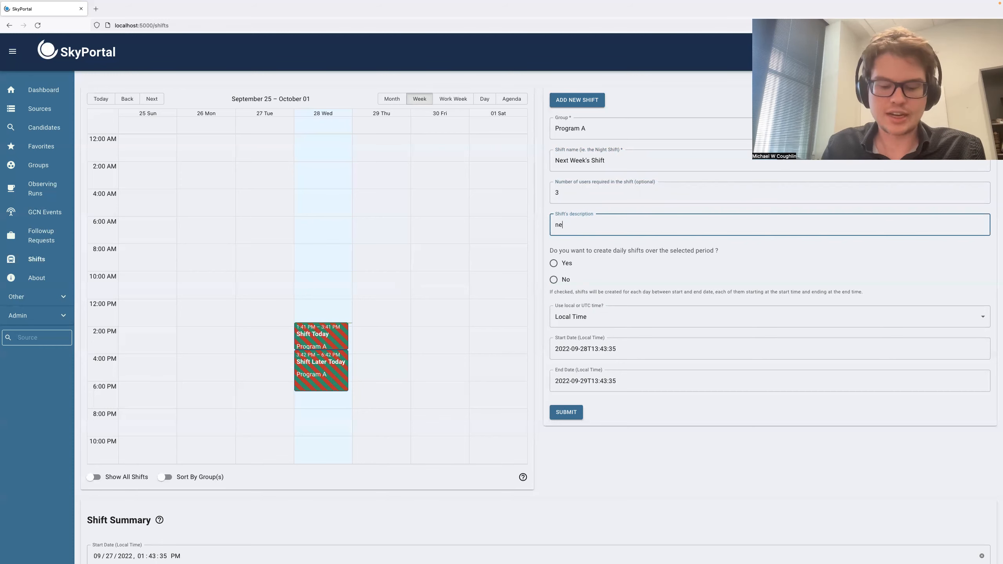
pyautogui.write('xt week')
# Enable daily shifts and set the start date to 2022-09-29T12:00:00
pyautogui.click(554, 263)
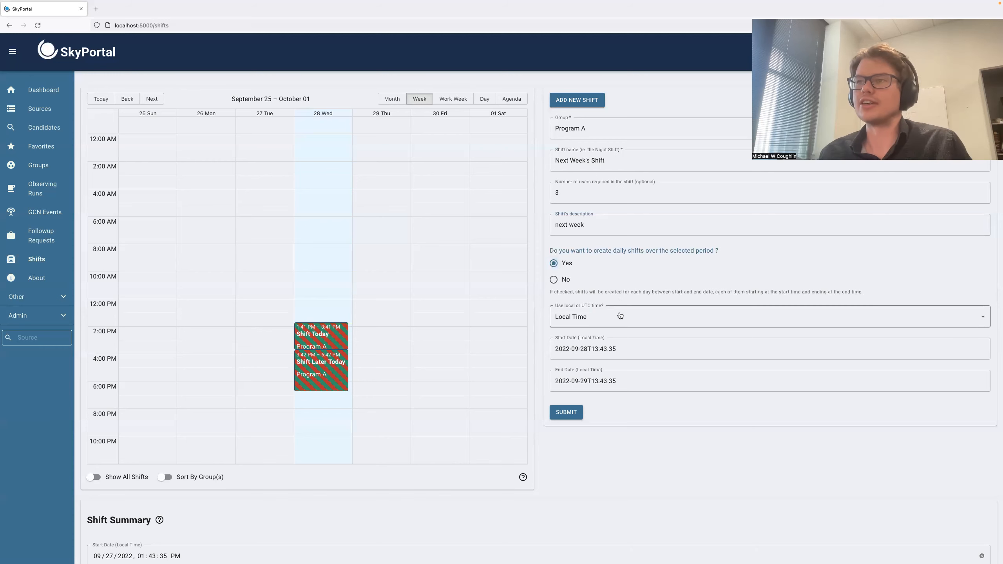
pyautogui.click(587, 350)
pyautogui.press('BackSpace')
pyautogui.write('9')
pyautogui.click(598, 348)
pyautogui.press('BackSpace')
pyautogui.write('2')
pyautogui.click(607, 349)
pyautogui.press('BackSpace')
pyautogui.press('BackSpace')
pyautogui.write('00')
pyautogui.press('BackSpace')
pyautogui.press('BackSpace')
pyautogui.write('00')
# Set the end date to 2022-10-05T18:00:00 and submit the daily shifts
pyautogui.click(577, 381)
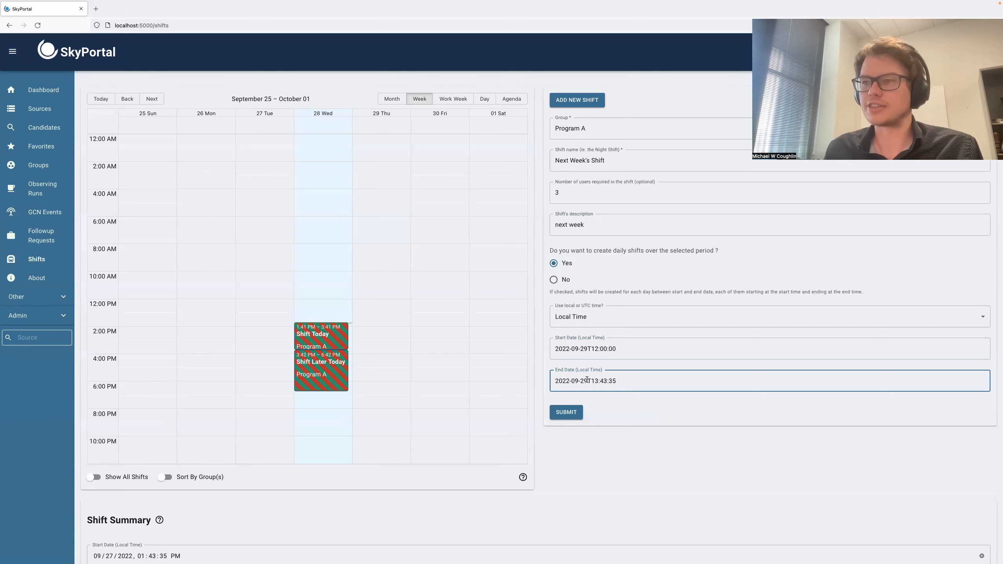
pyautogui.press('BackSpace')
pyautogui.press('BackSpace')
pyautogui.write('10')
pyautogui.click(588, 380)
pyautogui.press('BackSpace')
pyautogui.press('BackSpace')
pyautogui.write('05')
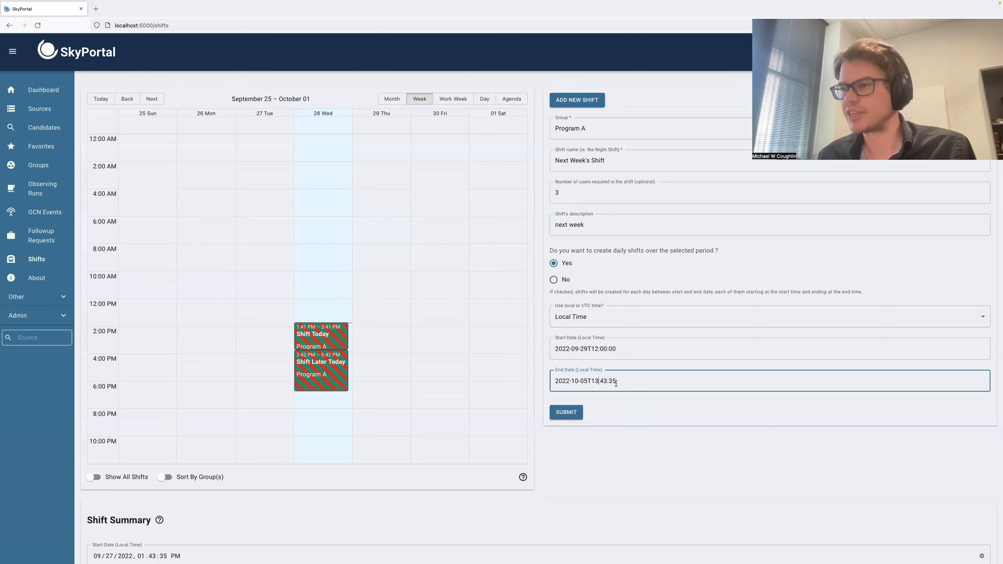
pyautogui.press('BackSpace')
pyautogui.write('8')
pyautogui.press('BackSpace')
pyautogui.press('BackSpace')
pyautogui.write('00')
pyautogui.press('End')
pyautogui.press('BackSpace')
pyautogui.press('BackSpace')
pyautogui.write('00')
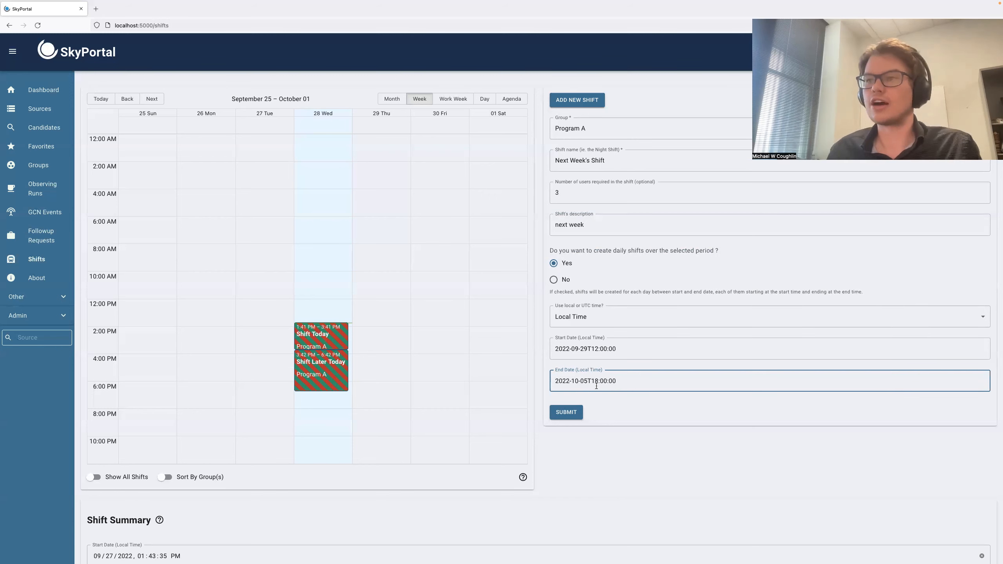
pyautogui.click(568, 414)
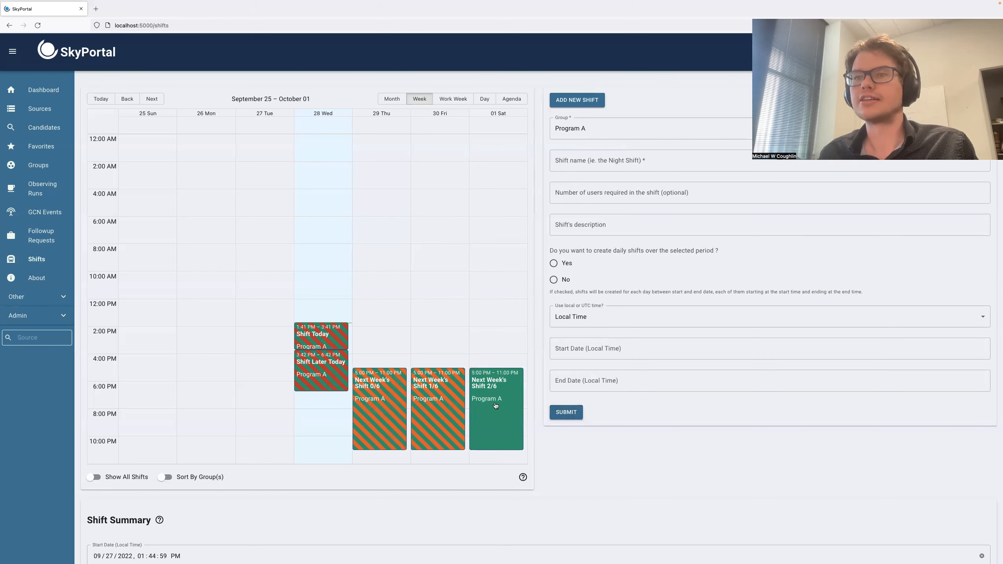
# Browse the calendar to the following week and back to review the created shifts
pyautogui.click(151, 99)
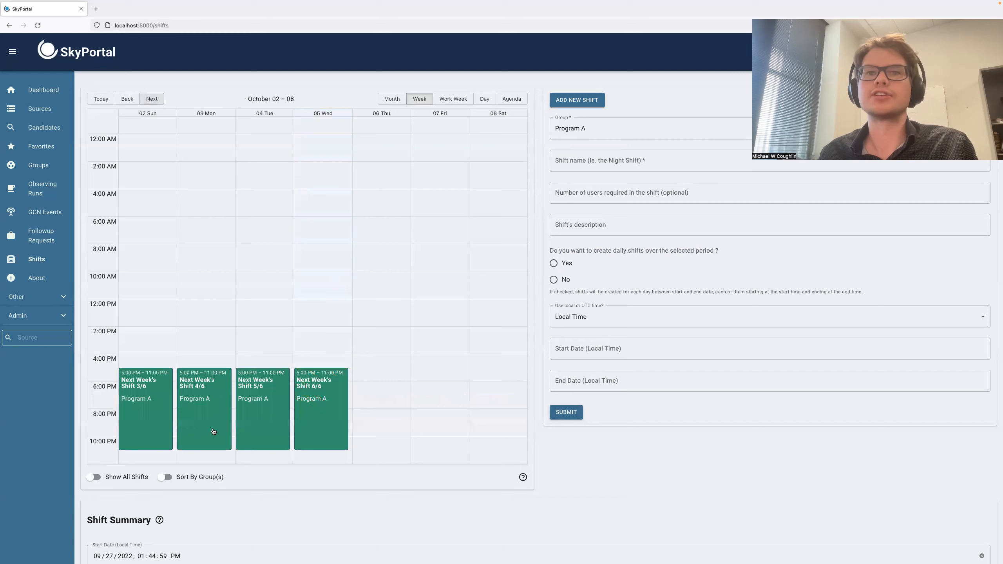
pyautogui.click(124, 97)
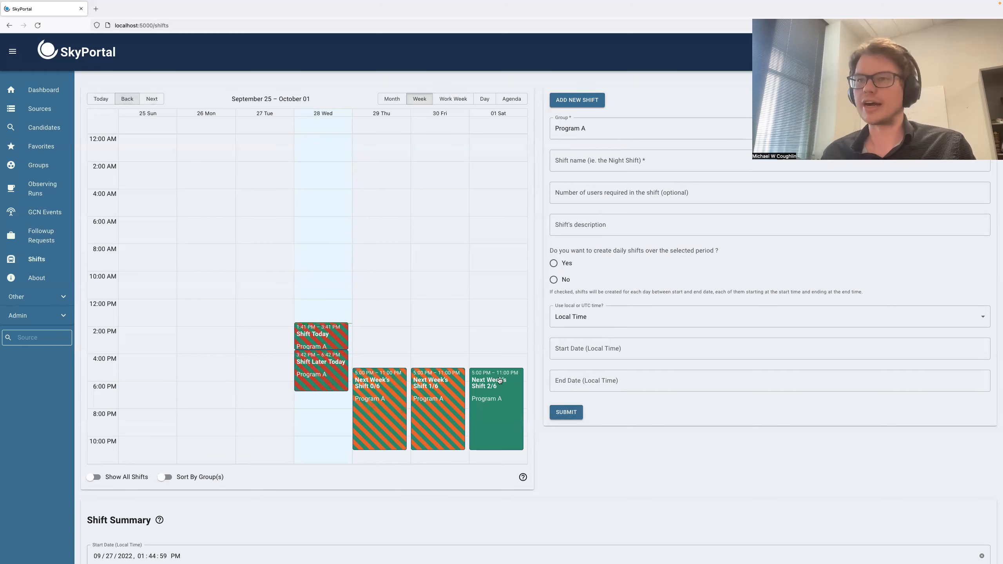